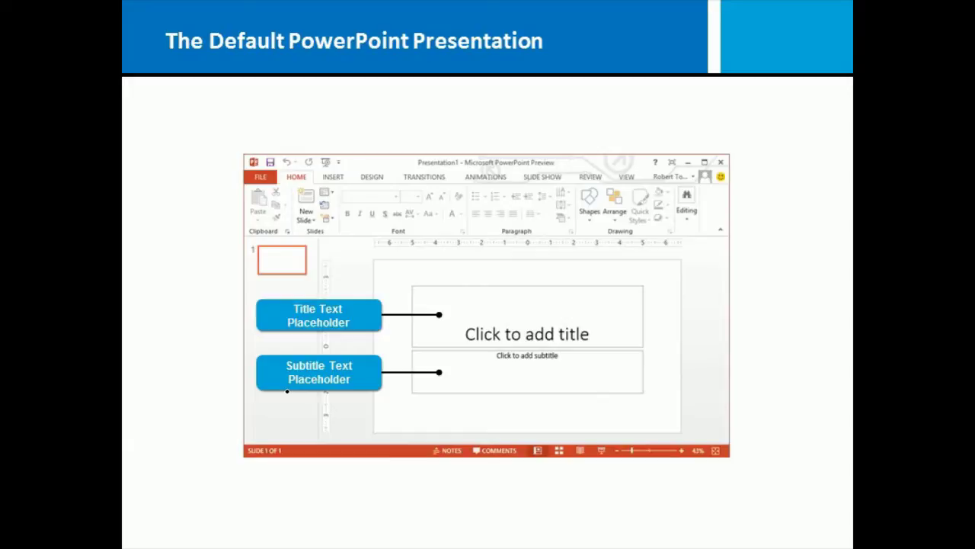
# Underline the heading 'The Default PowerPoint Presentation' with the slide show pen
pyautogui.moveTo(211, 58); pyautogui.dragTo(551, 65)
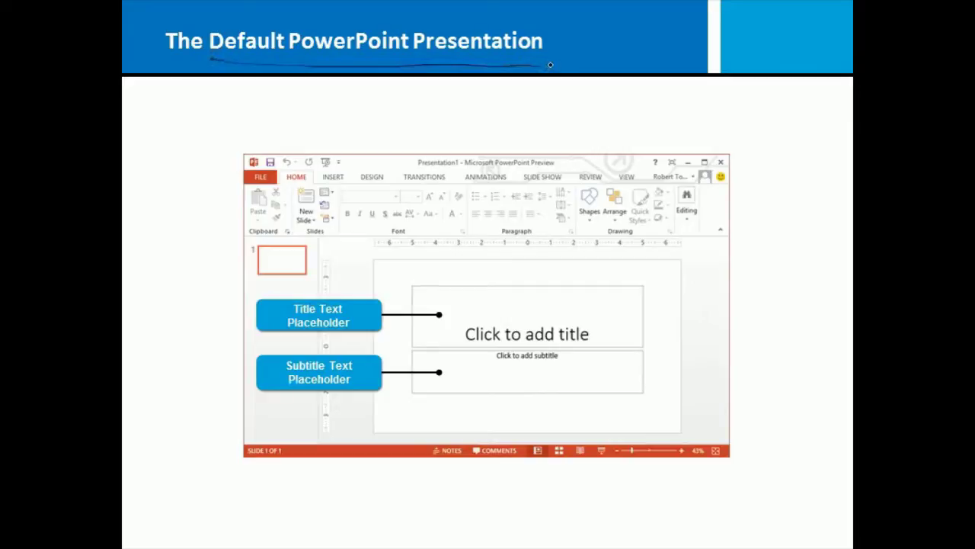
# Ink circles and an arrow around the slide 1 thumbnail, title and subtitle placeholders, then advance
pyautogui.moveTo(324, 243)
pyautogui.mouseDown()
pyautogui.moveTo(236, 248)
pyautogui.moveTo(336, 263)
pyautogui.moveTo(277, 241)
pyautogui.mouseUp()
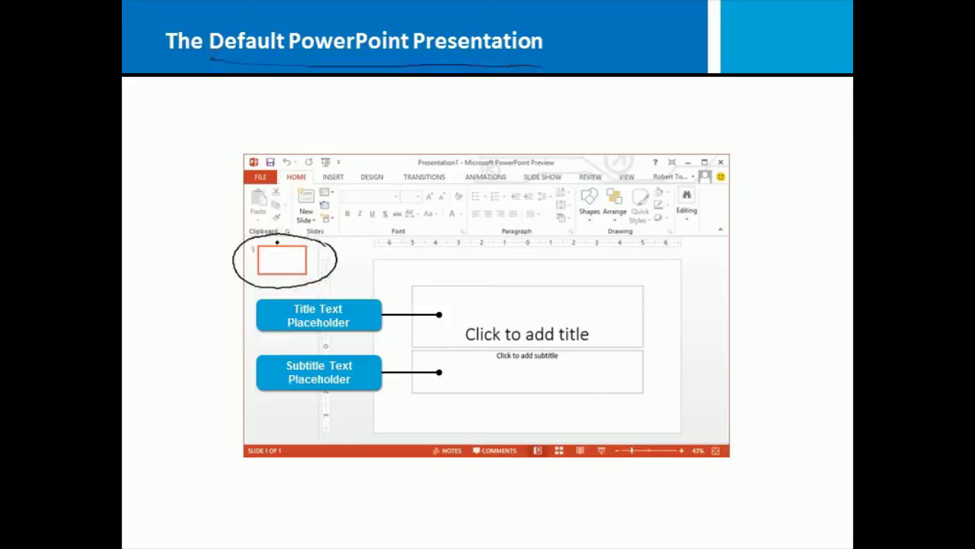
pyautogui.moveTo(657, 283); pyautogui.dragTo(663, 398)
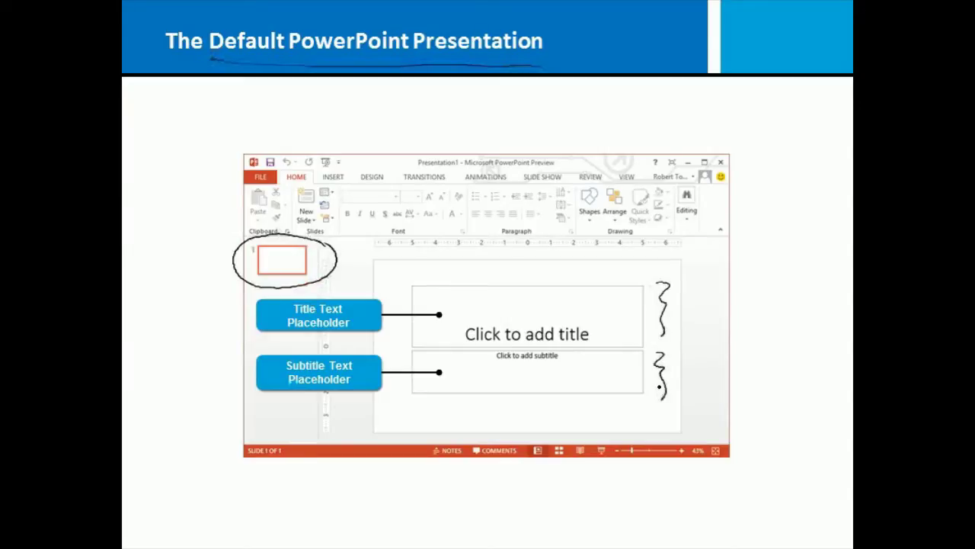
pyautogui.moveTo(625, 335)
pyautogui.mouseDown()
pyautogui.moveTo(599, 334)
pyautogui.moveTo(607, 338)
pyautogui.moveTo(570, 355)
pyautogui.moveTo(579, 362)
pyautogui.mouseUp()
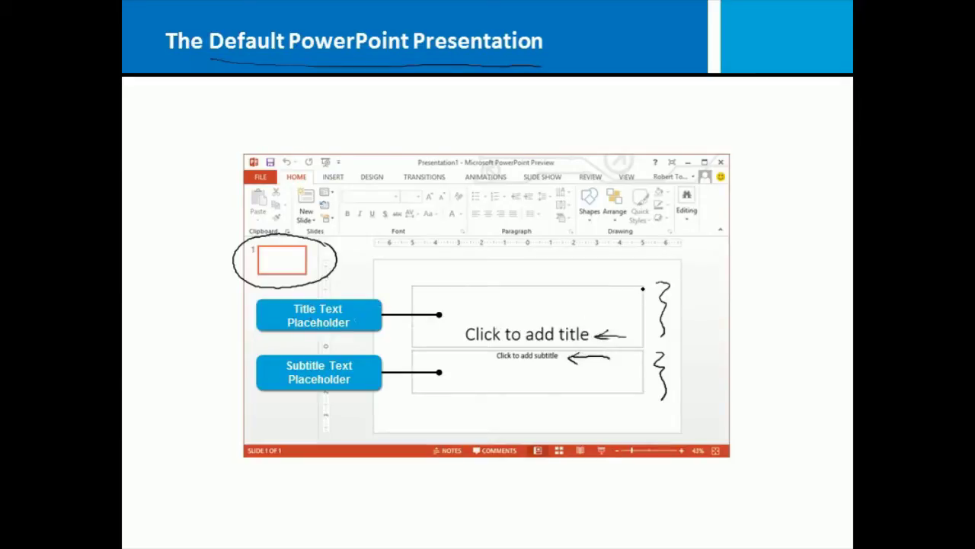
pyautogui.moveTo(642, 289)
pyautogui.mouseDown()
pyautogui.moveTo(457, 266)
pyautogui.moveTo(602, 346)
pyautogui.moveTo(646, 287)
pyautogui.mouseUp()
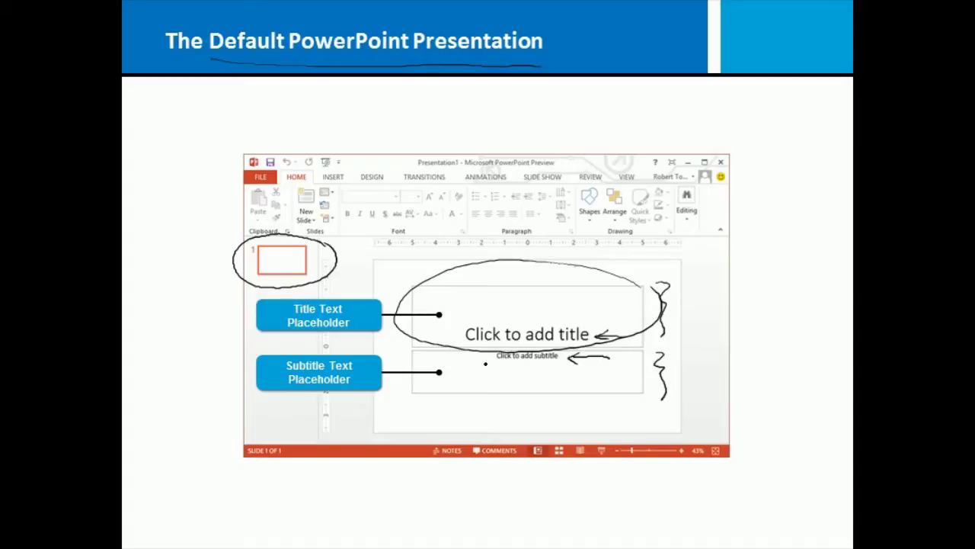
pyautogui.moveTo(486, 364)
pyautogui.mouseDown()
pyautogui.moveTo(568, 370)
pyautogui.moveTo(471, 358)
pyautogui.moveTo(553, 366)
pyautogui.mouseUp()
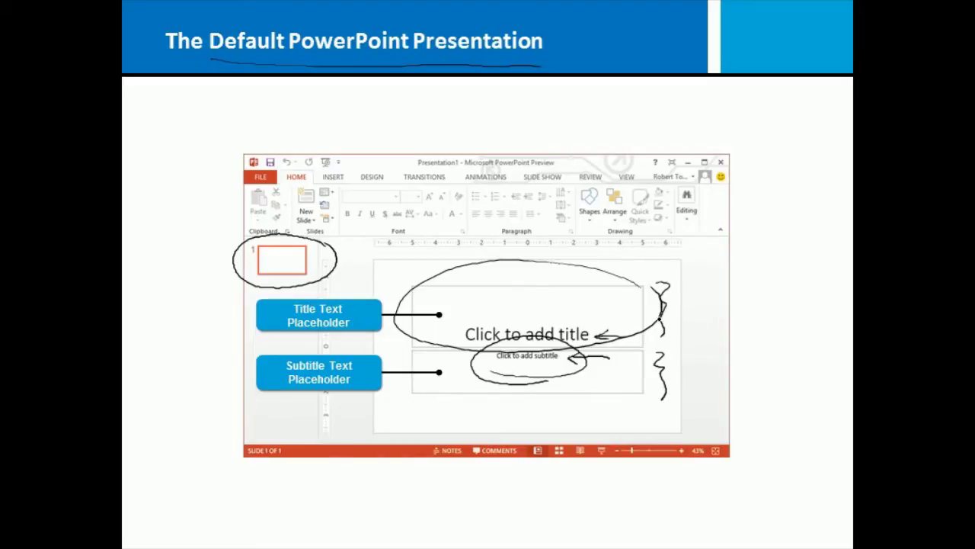
pyautogui.press('Right')
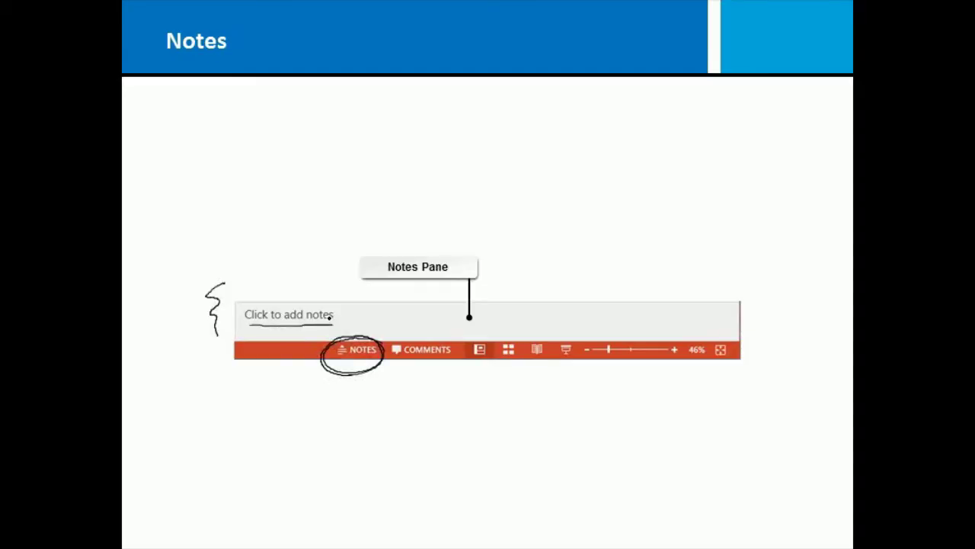
# Scribble pen ink across the notes pane area of the Notes slide
pyautogui.moveTo(364, 316); pyautogui.dragTo(464, 325)
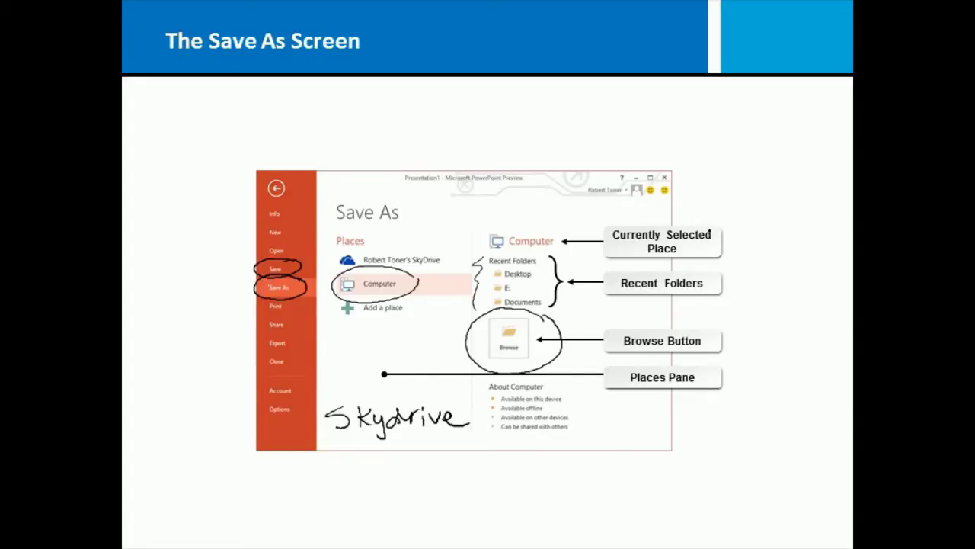
# Draw an ink brace down the right side of the Save As slide
pyautogui.moveTo(720, 220)
pyautogui.mouseDown()
pyautogui.moveTo(733, 256)
pyautogui.moveTo(733, 416)
pyautogui.mouseUp()
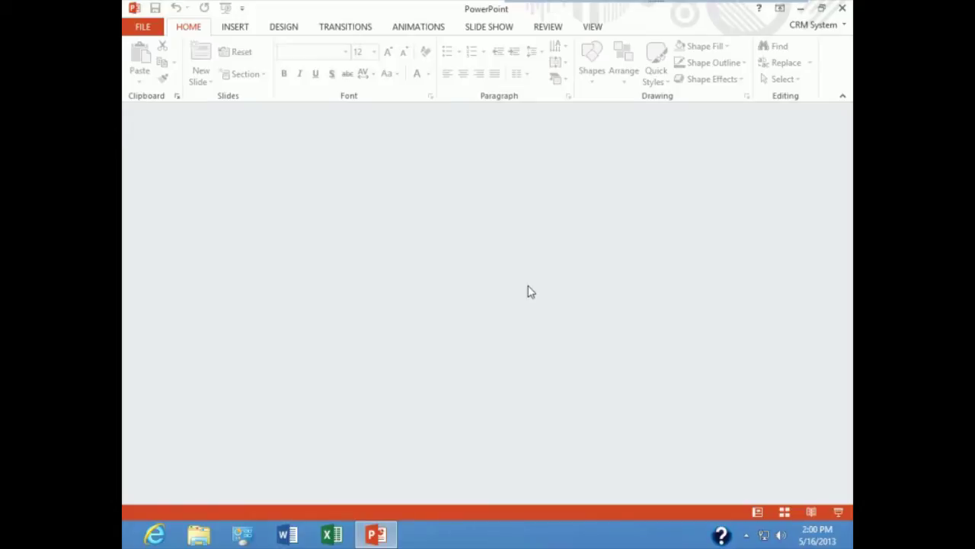
# Create a new Blank Presentation from File > New
pyautogui.click(144, 28)
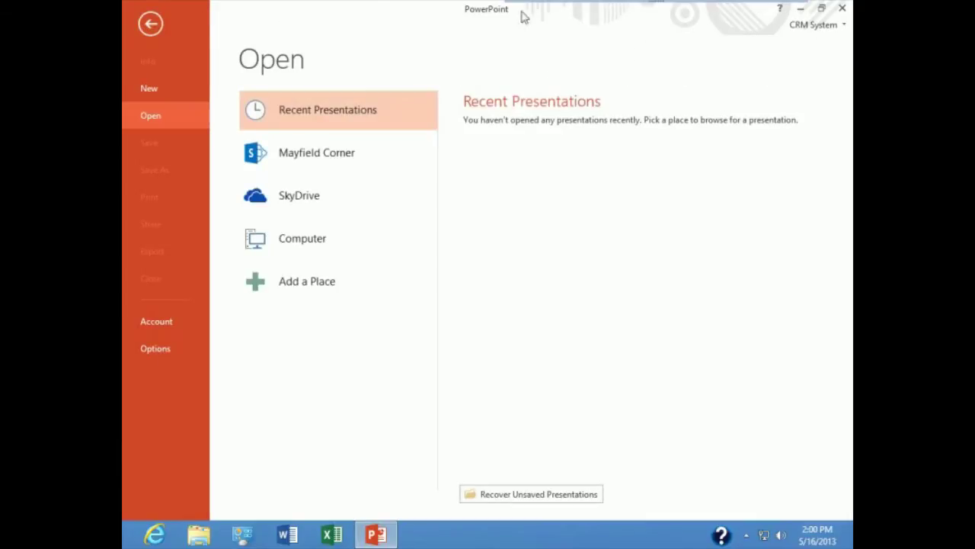
pyautogui.click(146, 92)
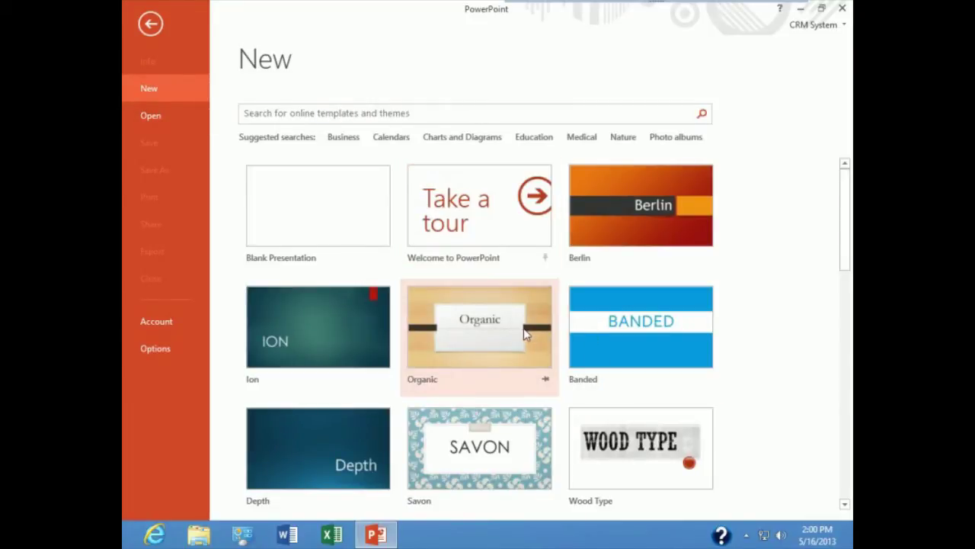
pyautogui.click(319, 214)
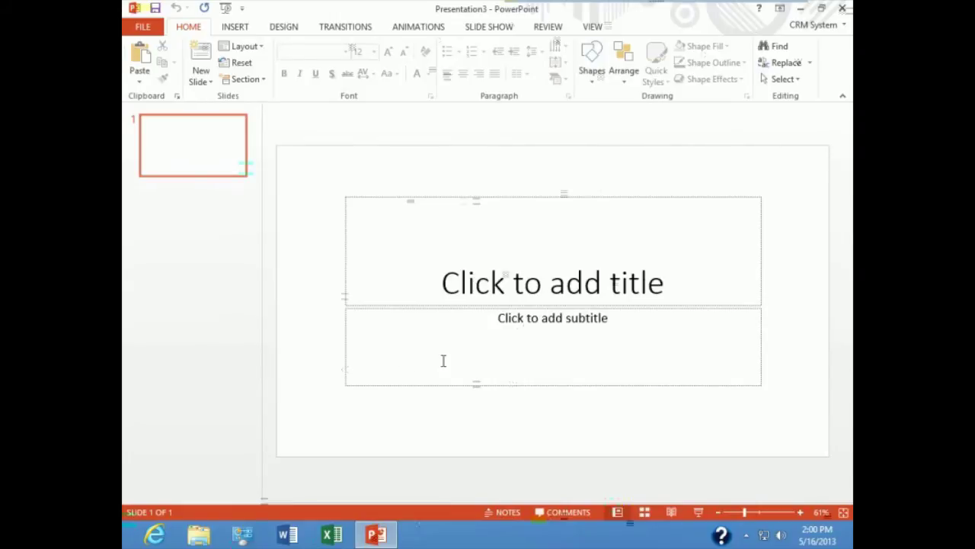
pyautogui.click(527, 277)
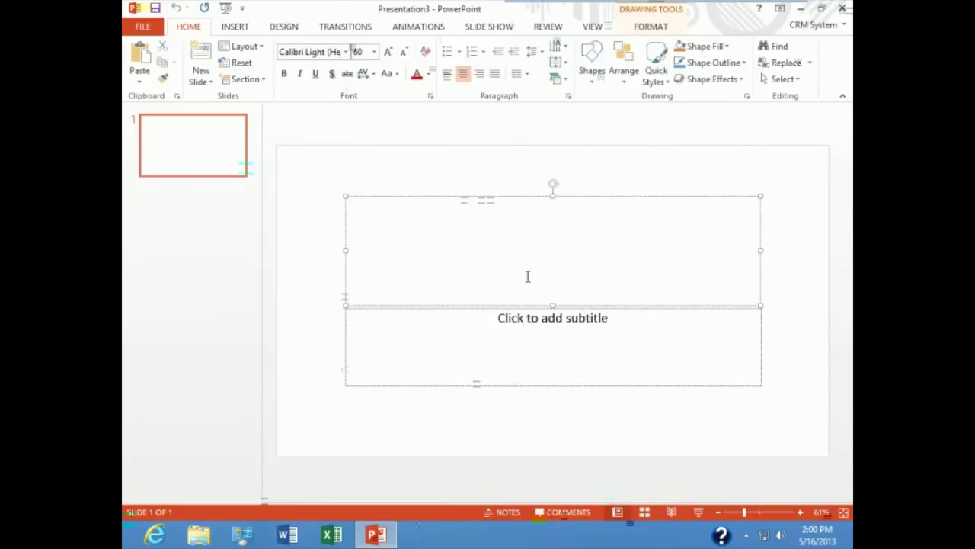
# Enter 'My Bio' as the title and 'An Introduction' as the subtitle, then select the title text
pyautogui.write('My Bio')
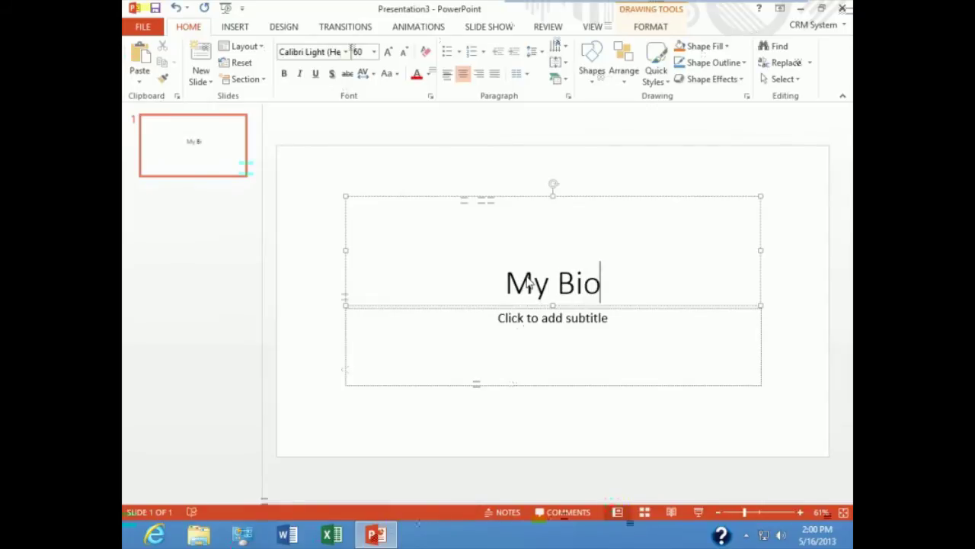
pyautogui.click(516, 320)
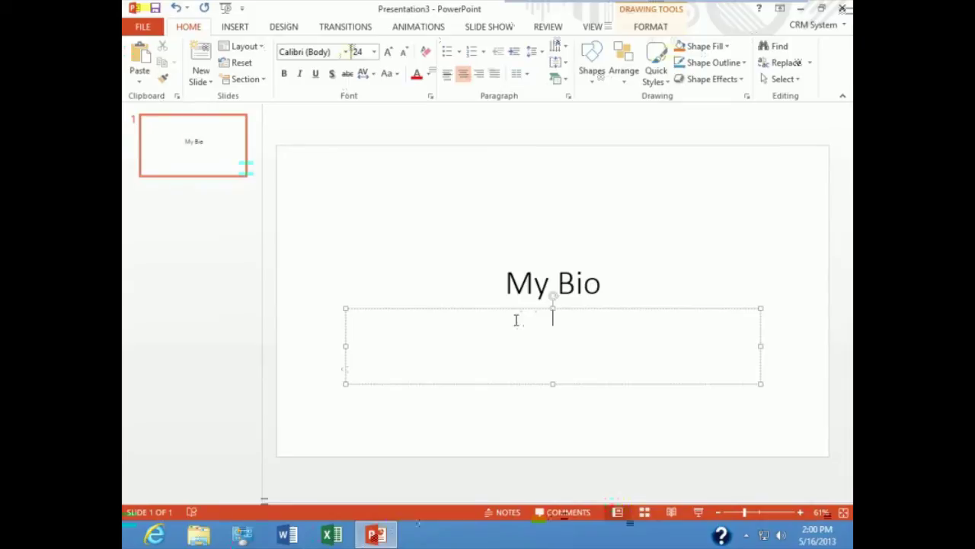
pyautogui.write('An Introduction')
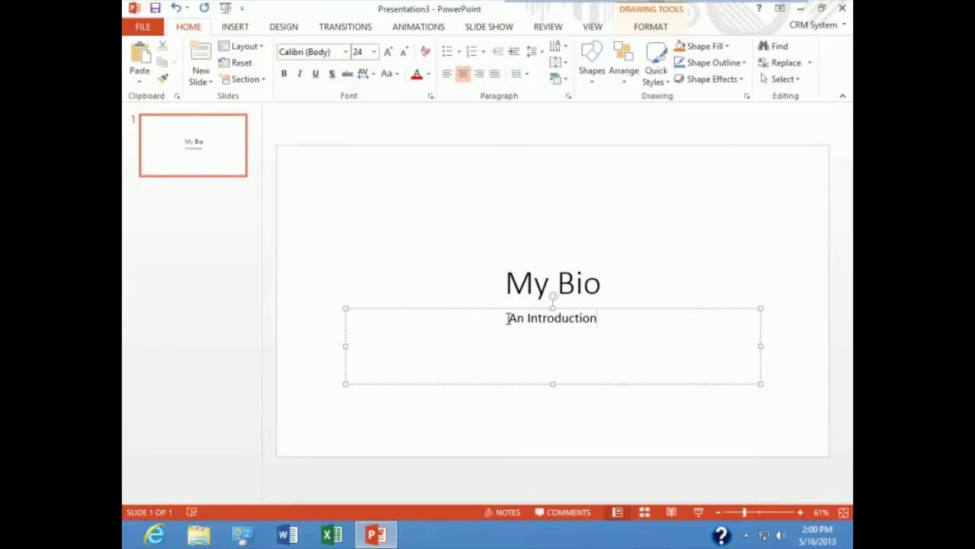
pyautogui.click(506, 283)
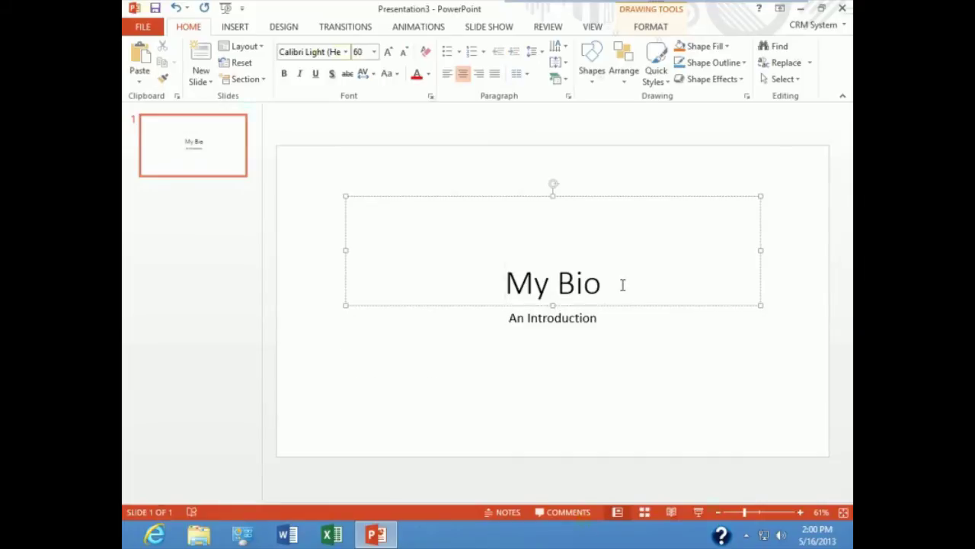
pyautogui.moveTo(623, 284); pyautogui.dragTo(435, 280)
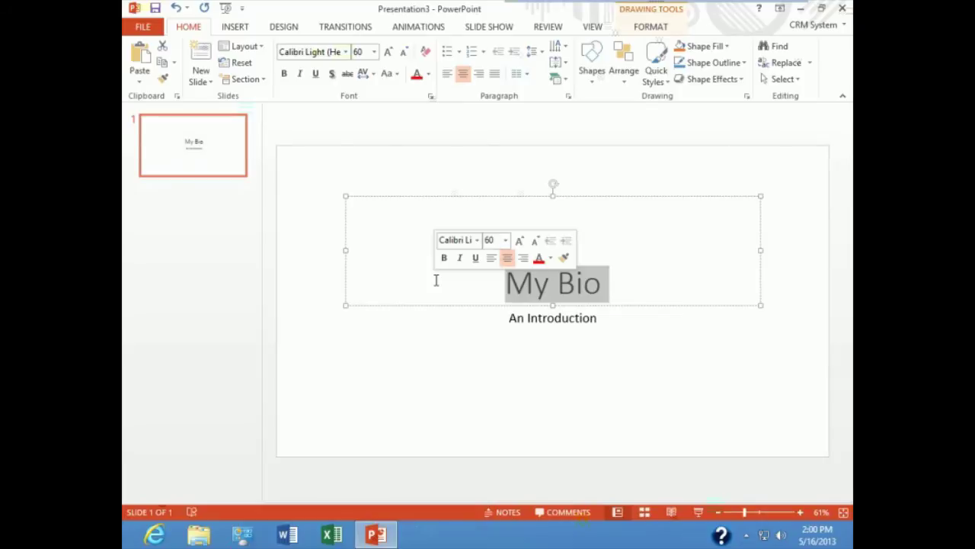
pyautogui.press('Delete')
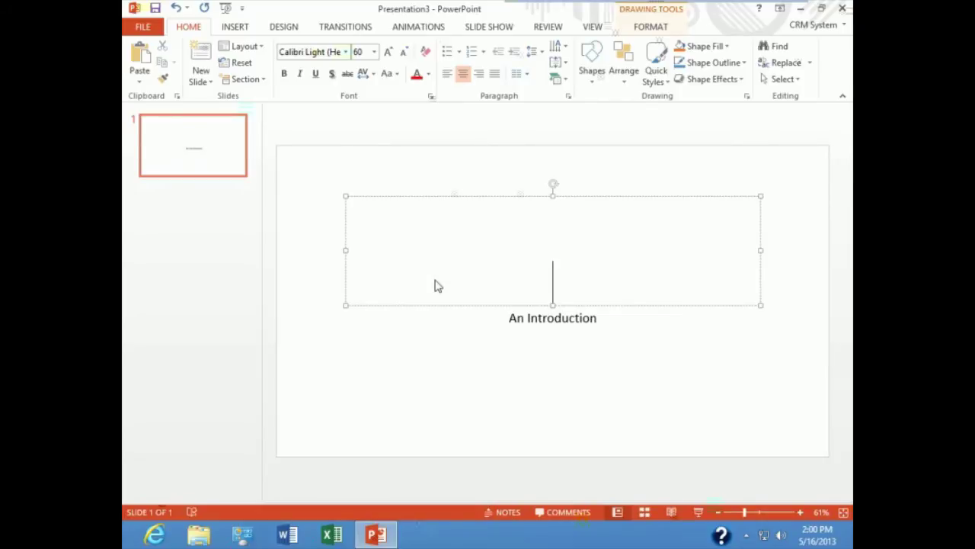
pyautogui.click(544, 341)
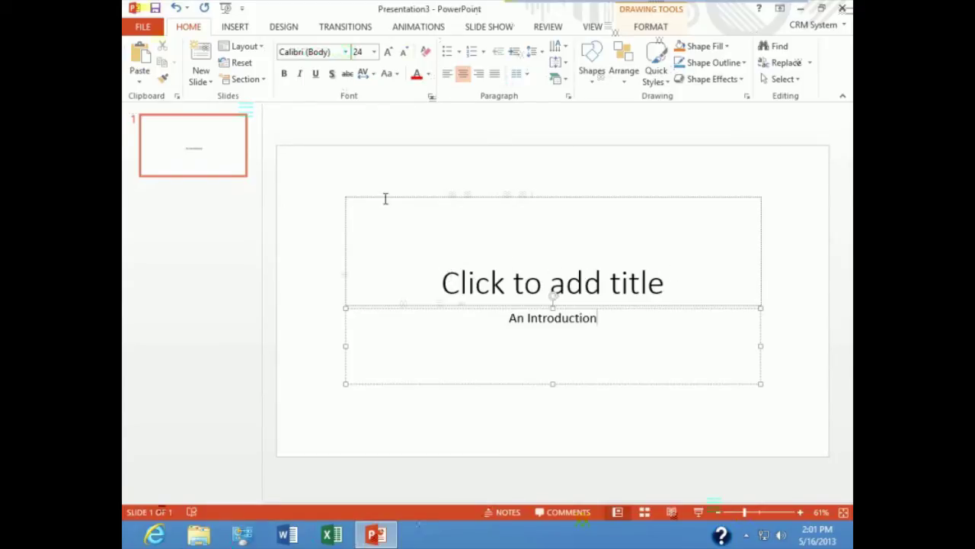
pyautogui.click(499, 276)
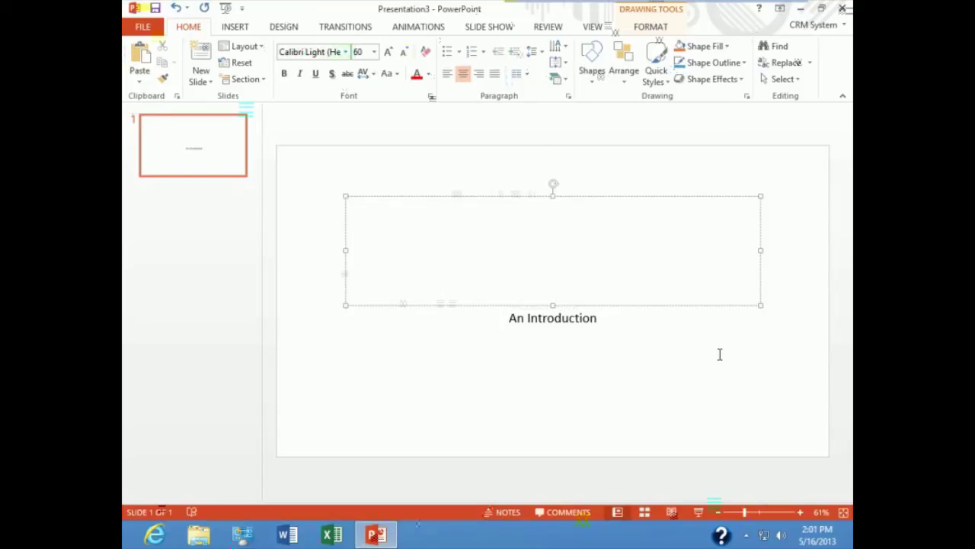
pyautogui.write('My Bio')
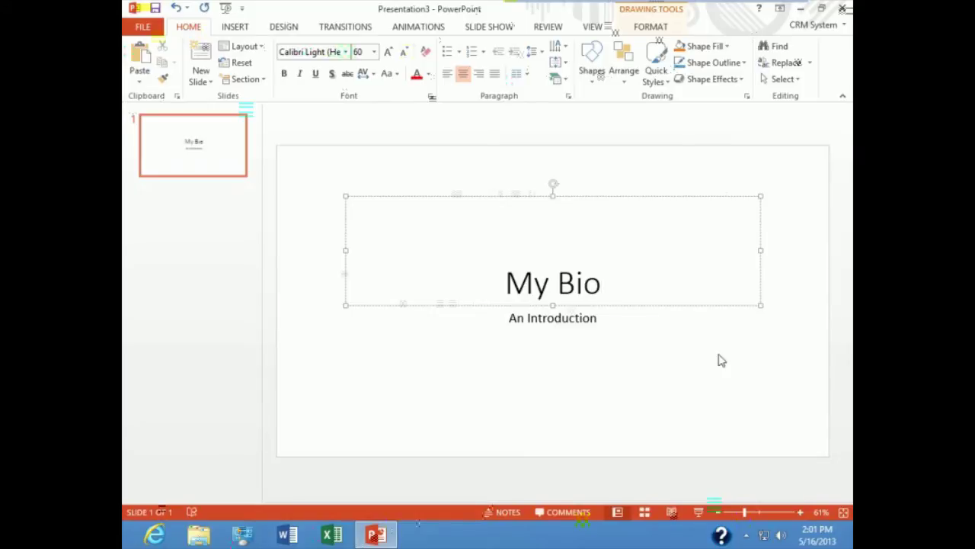
pyautogui.click(368, 361)
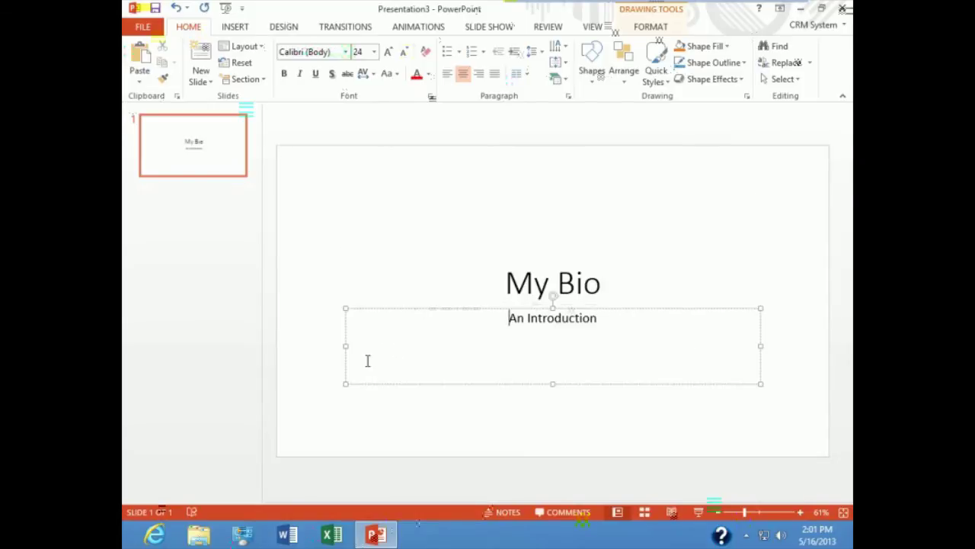
pyautogui.click(297, 309)
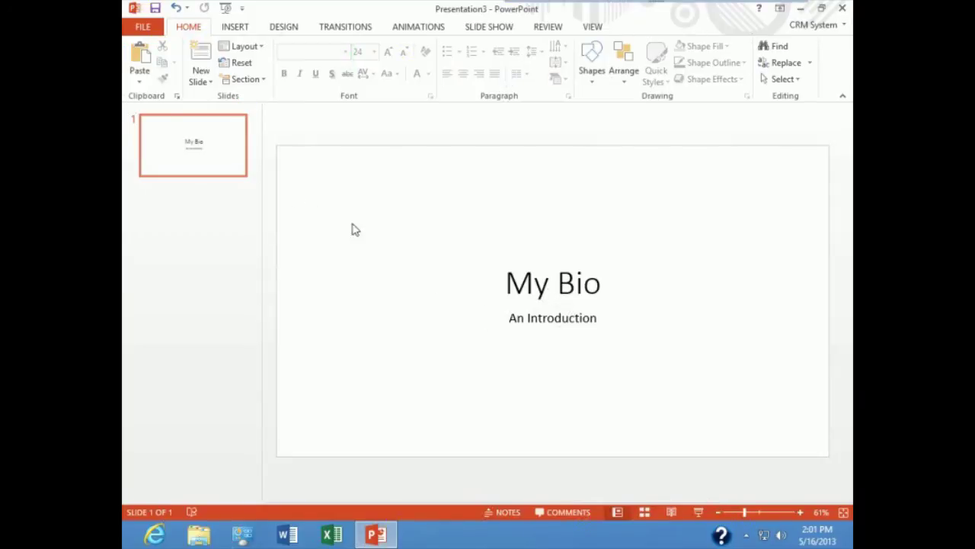
pyautogui.click(514, 275)
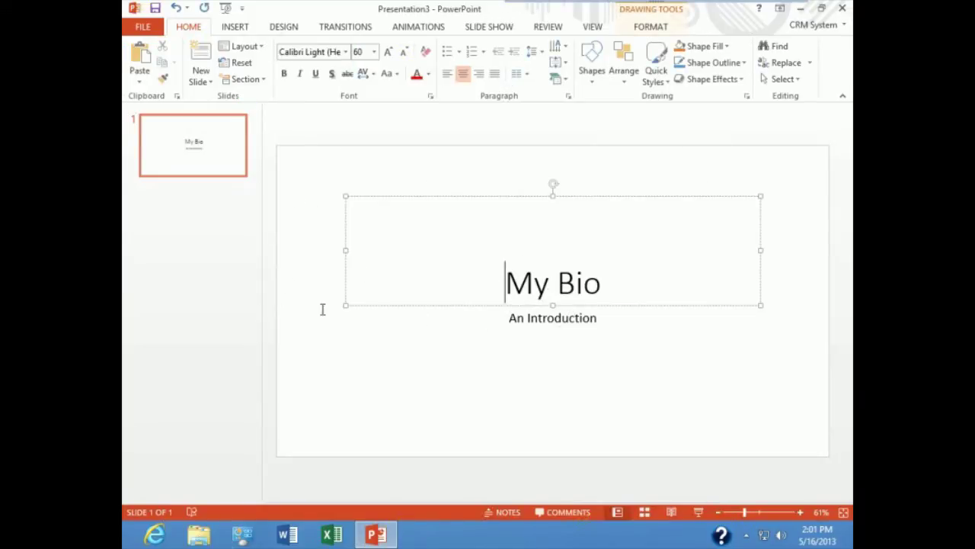
pyautogui.click(298, 300)
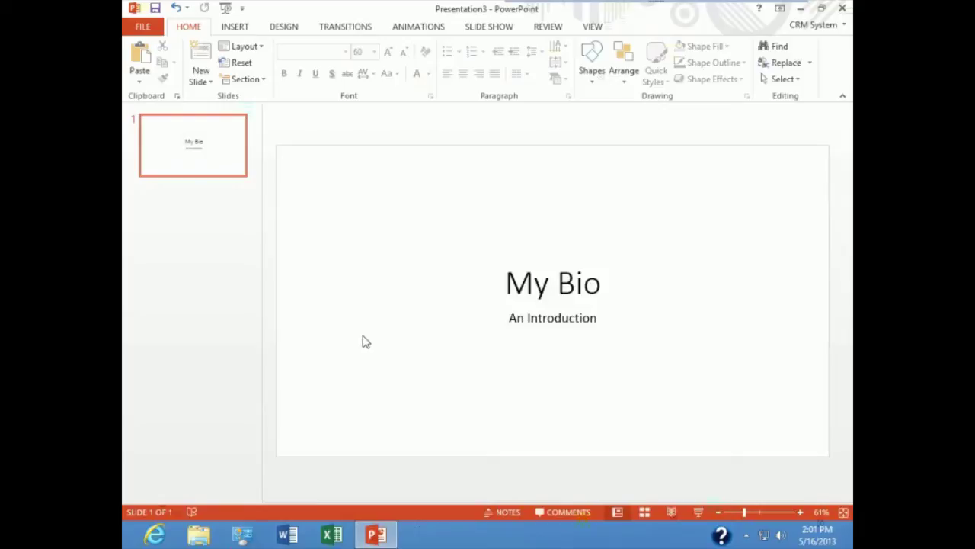
# Add a Title and Content slide and show the Notes pane below it
pyautogui.click(212, 82)
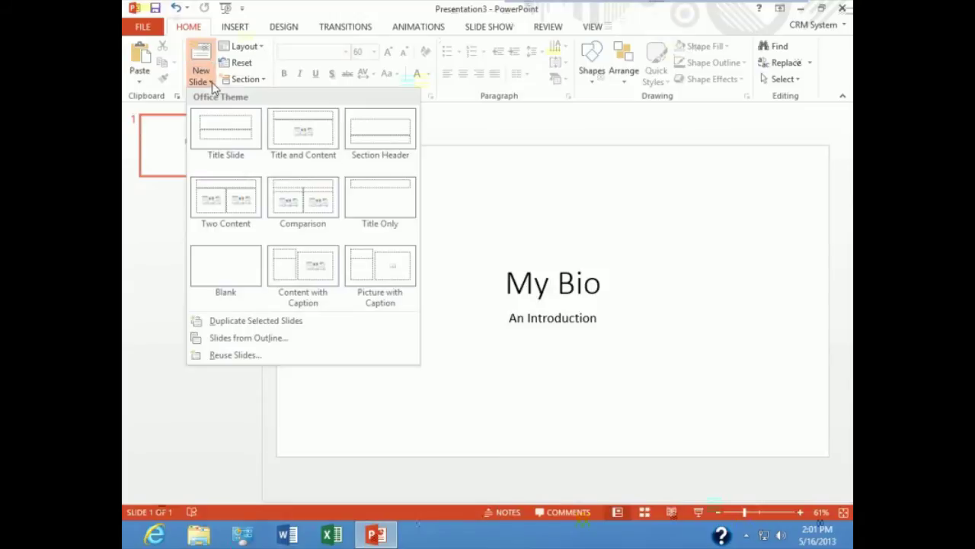
pyautogui.click(305, 143)
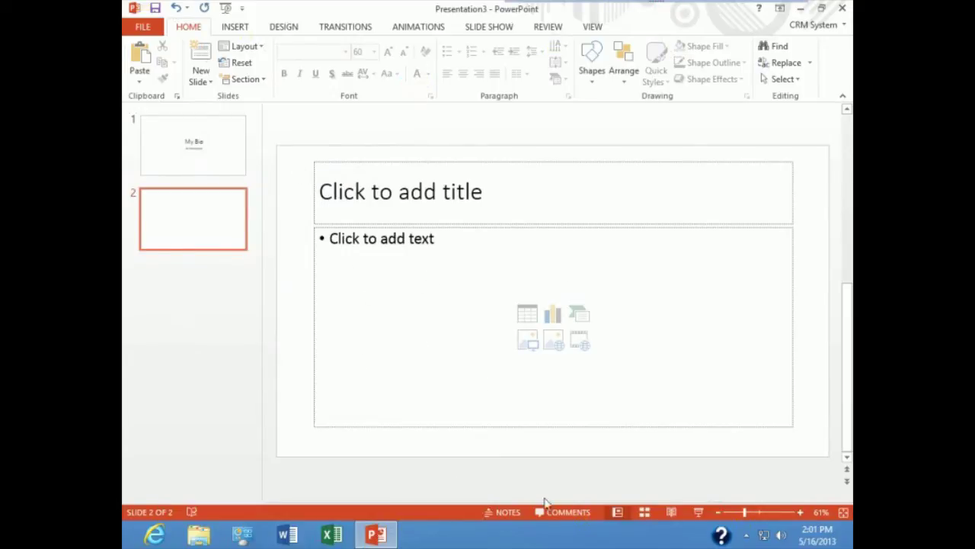
pyautogui.click(503, 512)
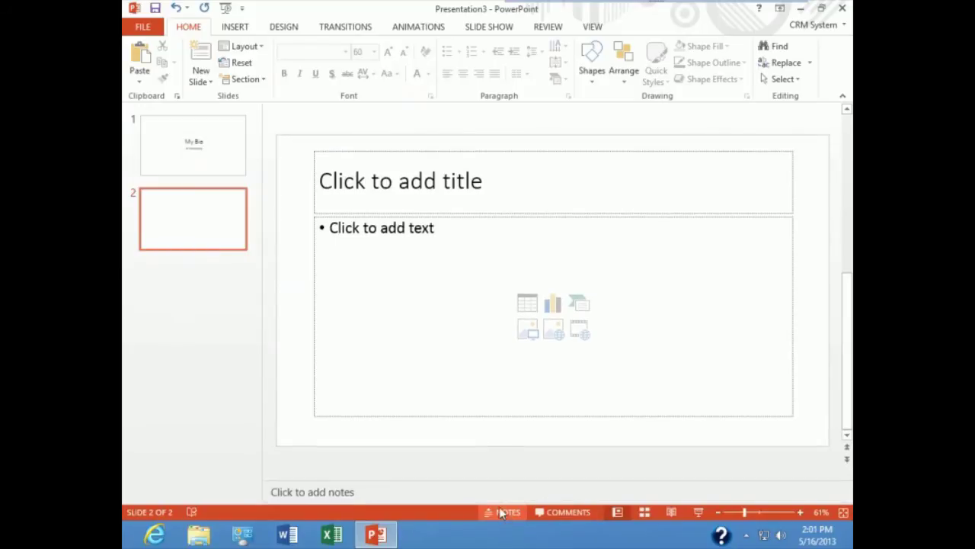
# Type the slide 2 note 'Be sure to discuss my past project experien…' in the notes pane
pyautogui.click(347, 492)
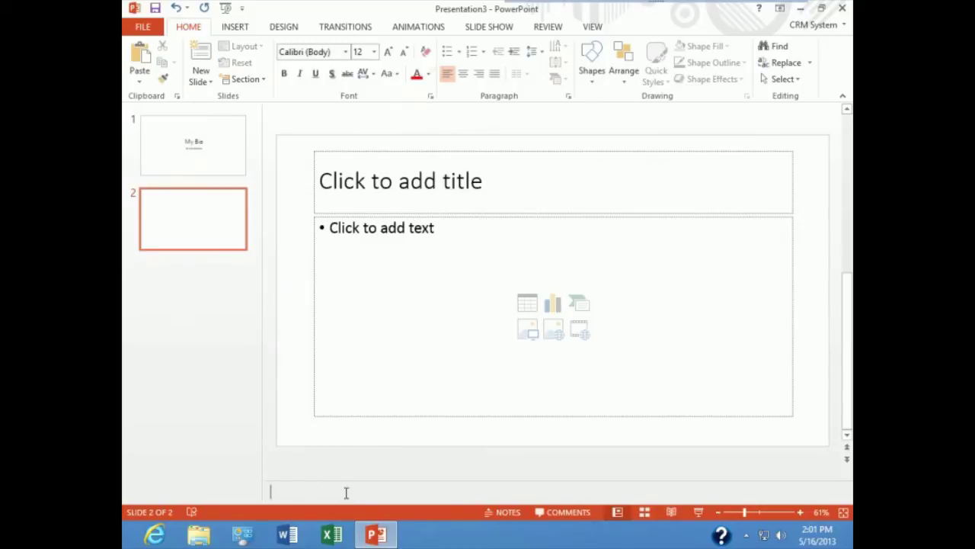
pyautogui.write('Be sure to discuss my pas')
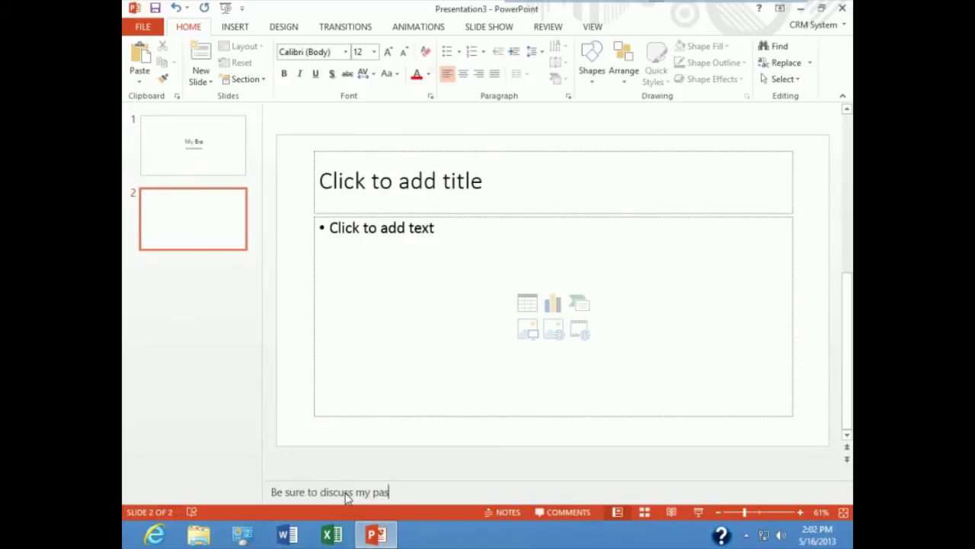
pyautogui.write('t project experience.')
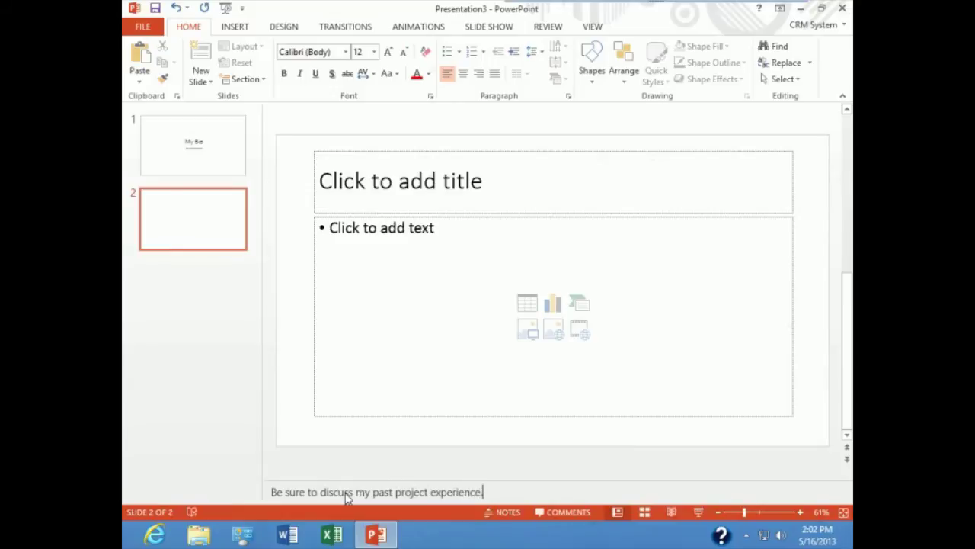
# Type 'Project Experience' into slide 2's title placeholder and click off it
pyautogui.click(412, 186)
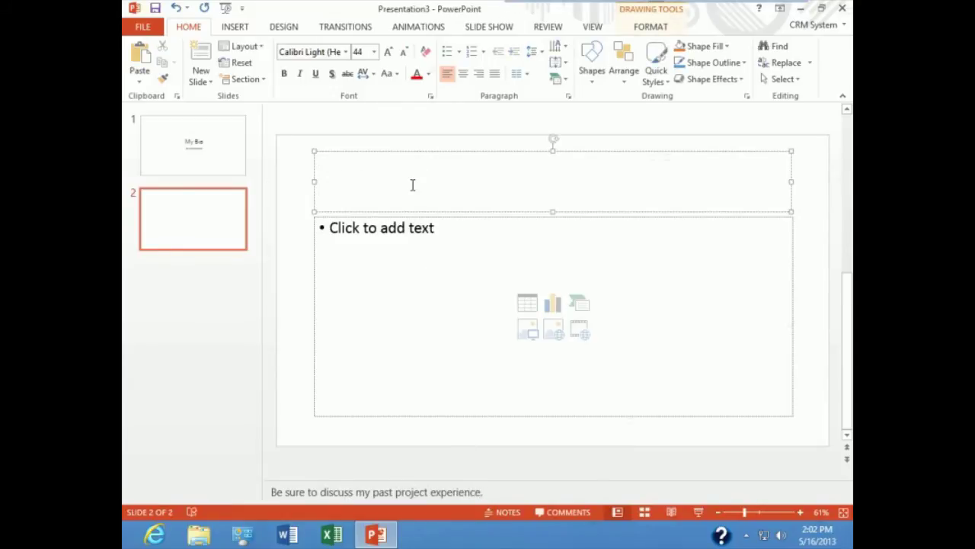
pyautogui.write('Proj')
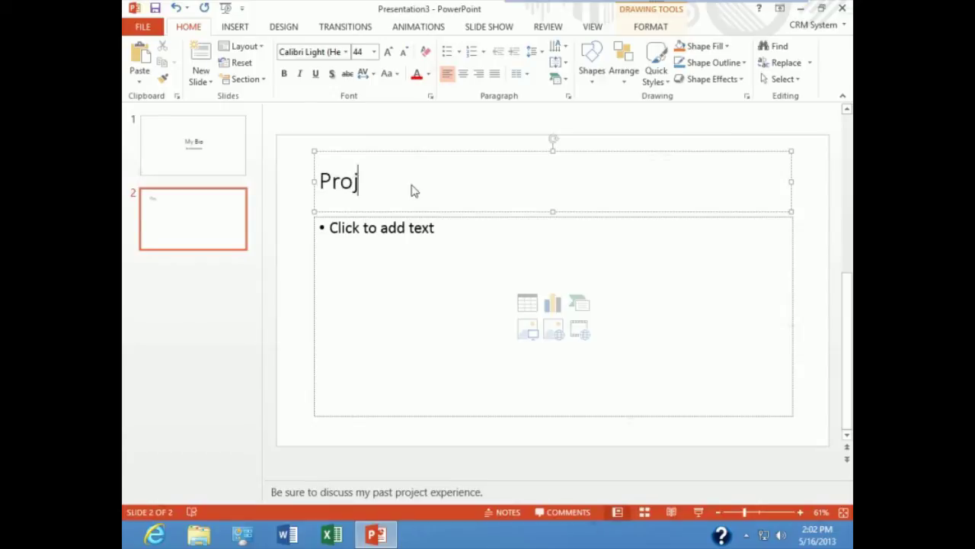
pyautogui.write('ect Experience')
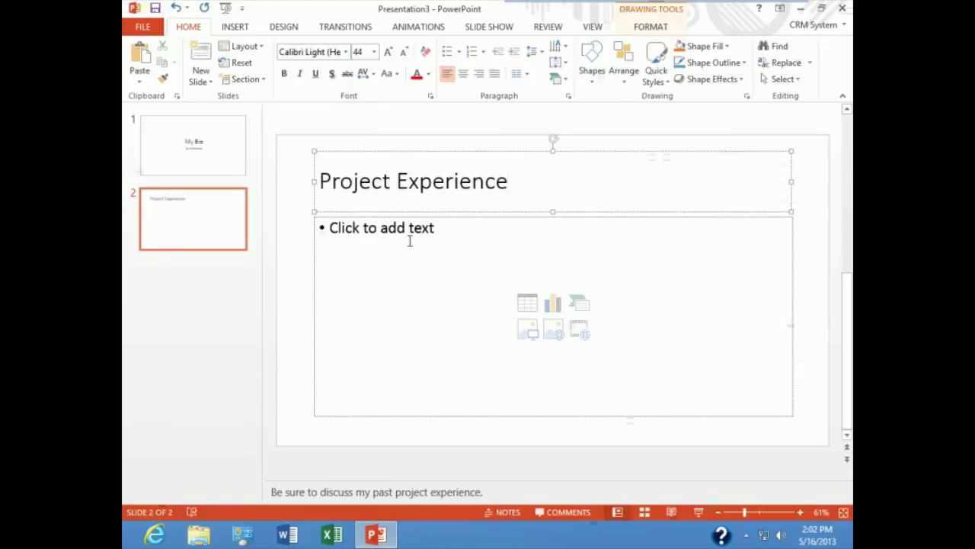
pyautogui.click(293, 290)
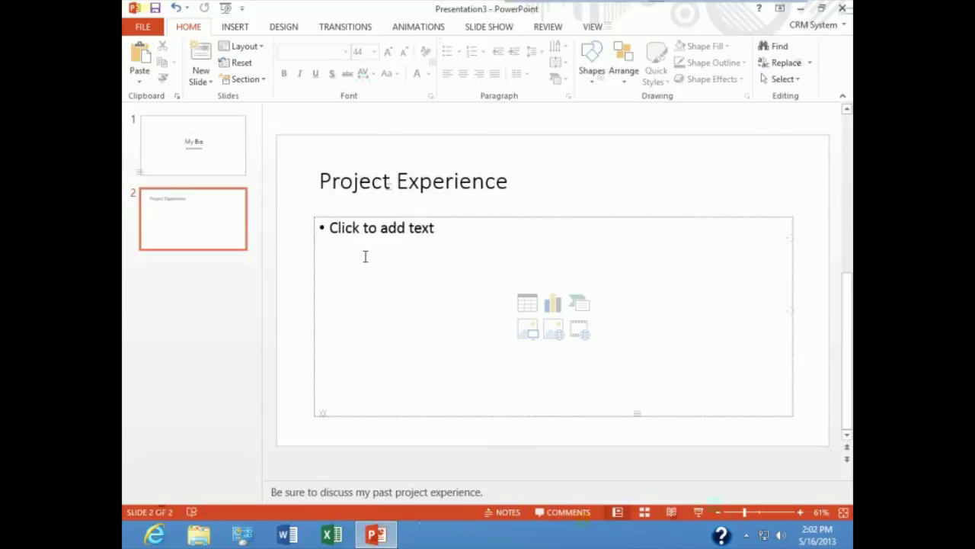
# Select the My Bio slide and view both slides in Slide Sorter
pyautogui.click(198, 174)
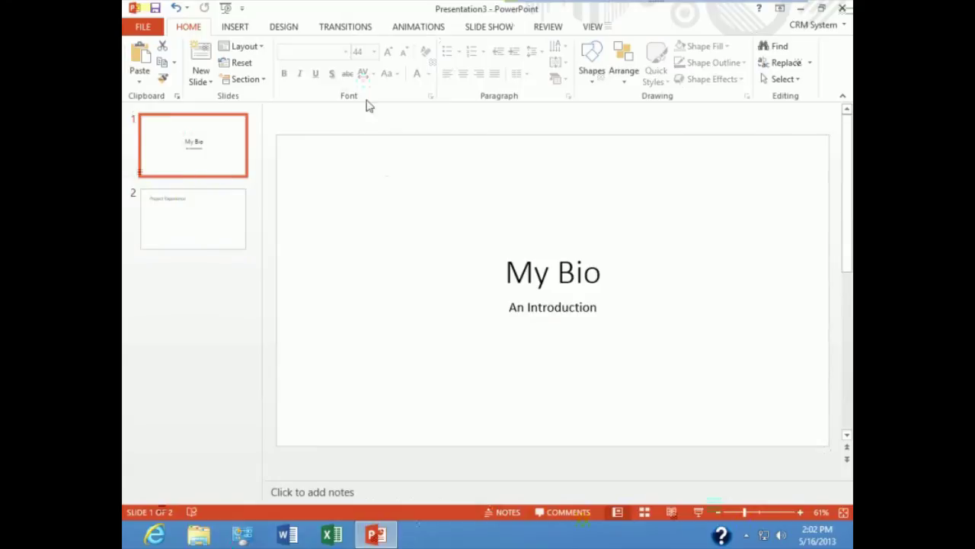
pyautogui.click(592, 29)
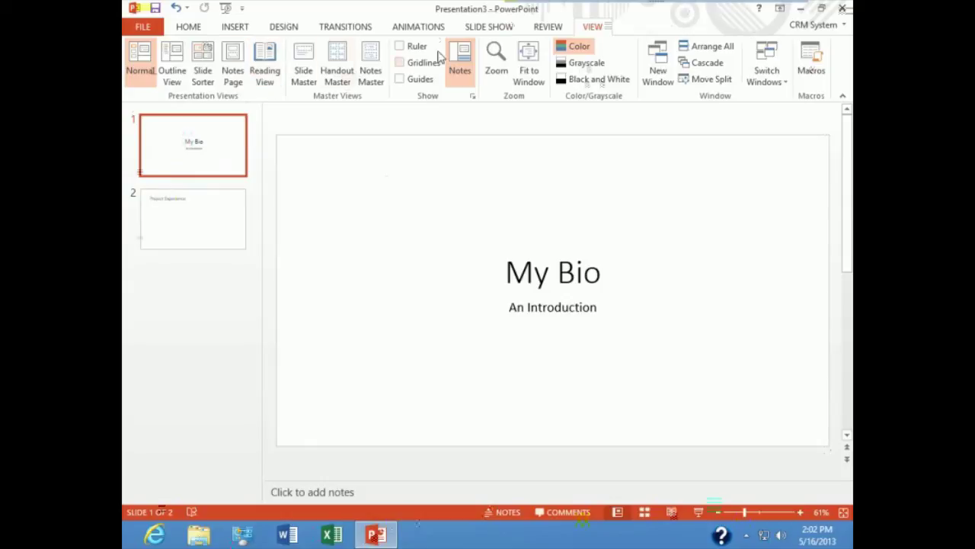
pyautogui.click(204, 74)
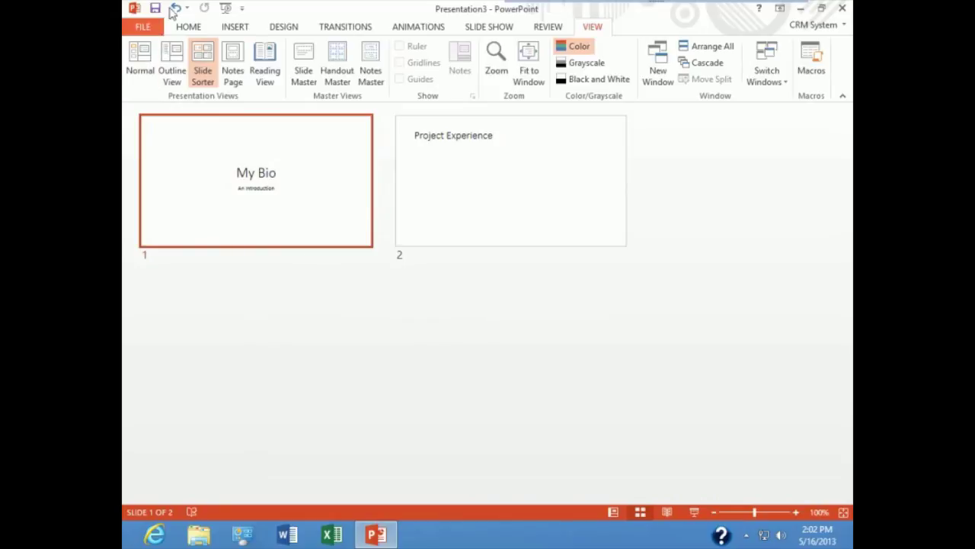
# Switch back to Normal view and return to the Home tab
pyautogui.click(188, 29)
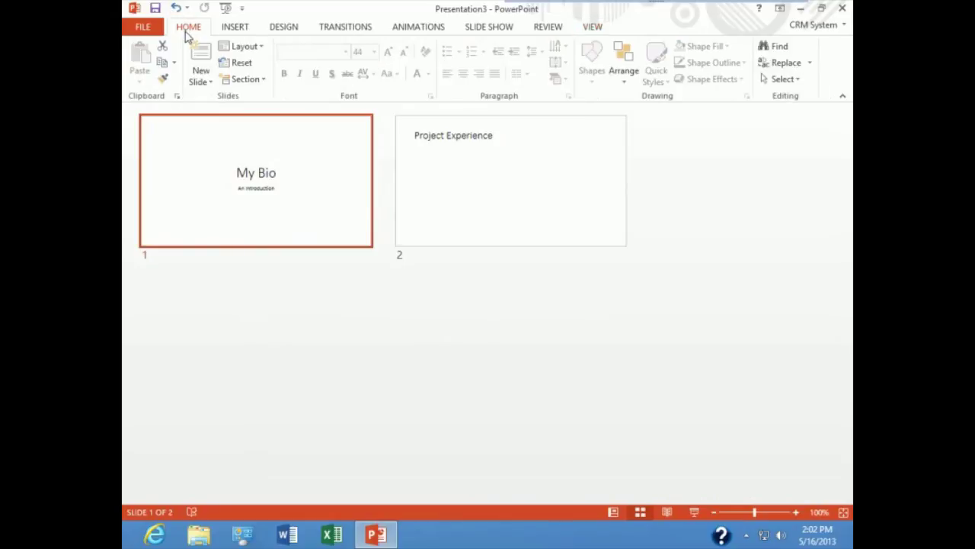
pyautogui.click(586, 31)
pyautogui.click(137, 72)
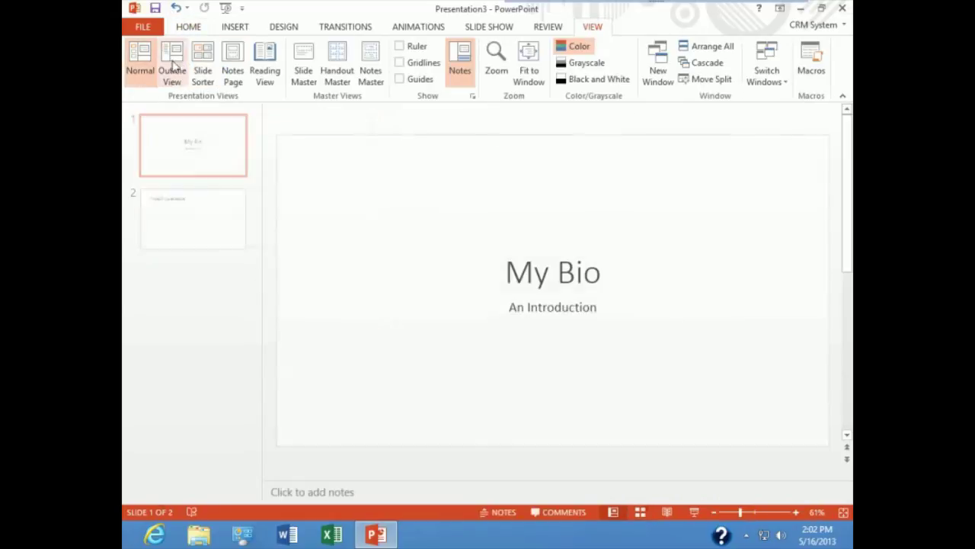
pyautogui.click(191, 28)
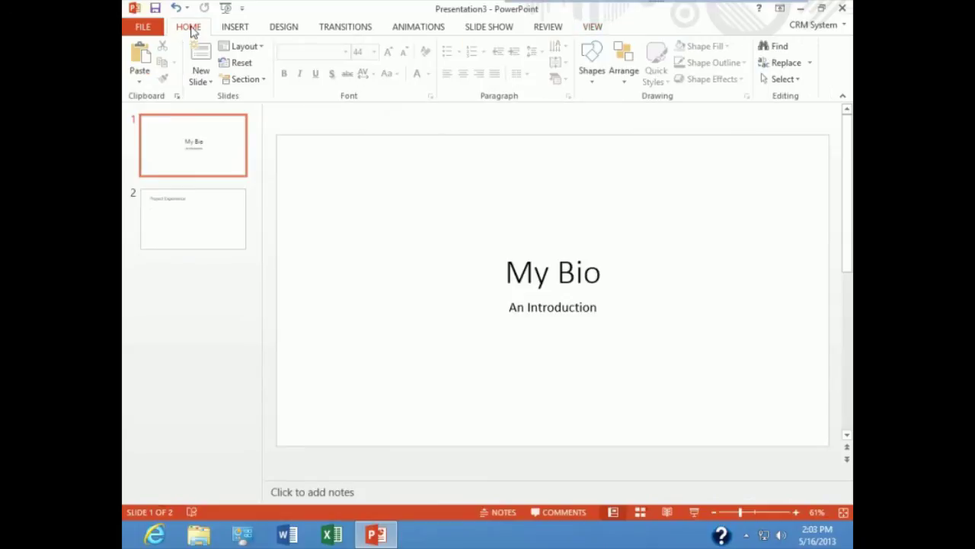
# Save the presentation to the Desktop as a PowerPoint file named 'My Bio Presentation'
pyautogui.click(142, 26)
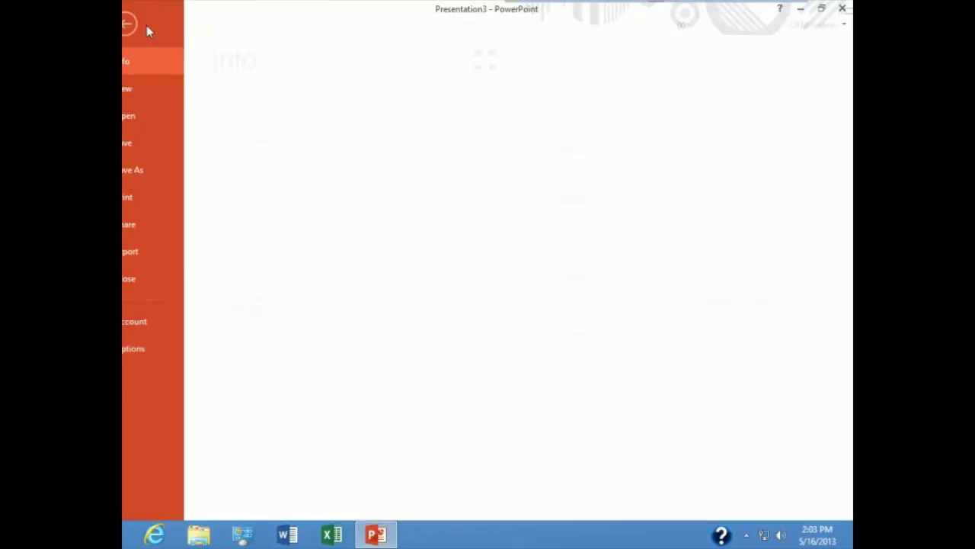
pyautogui.click(157, 147)
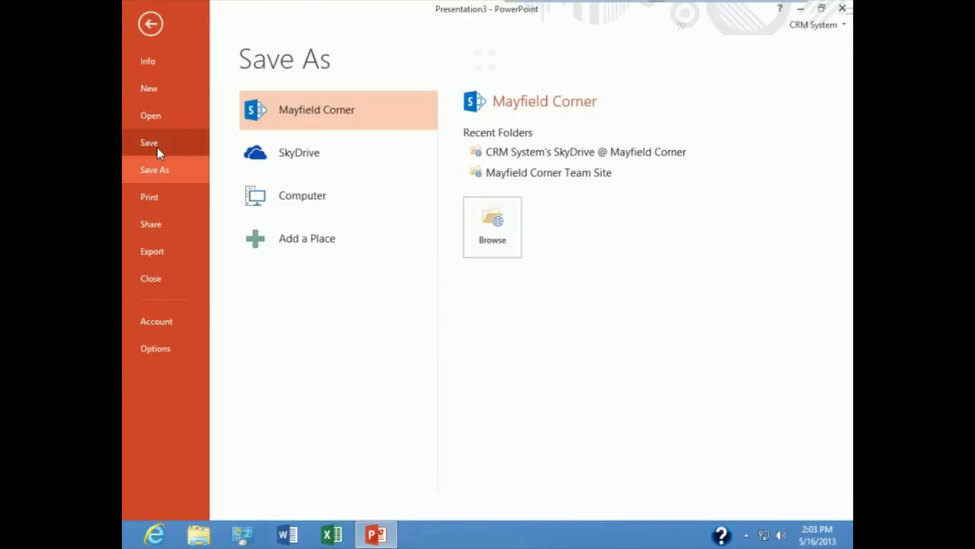
pyautogui.click(293, 207)
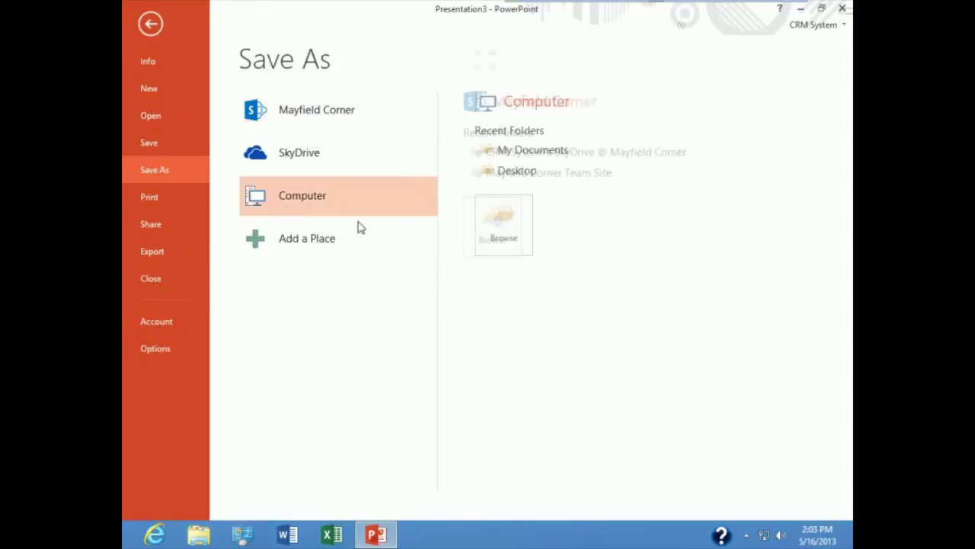
pyautogui.click(503, 172)
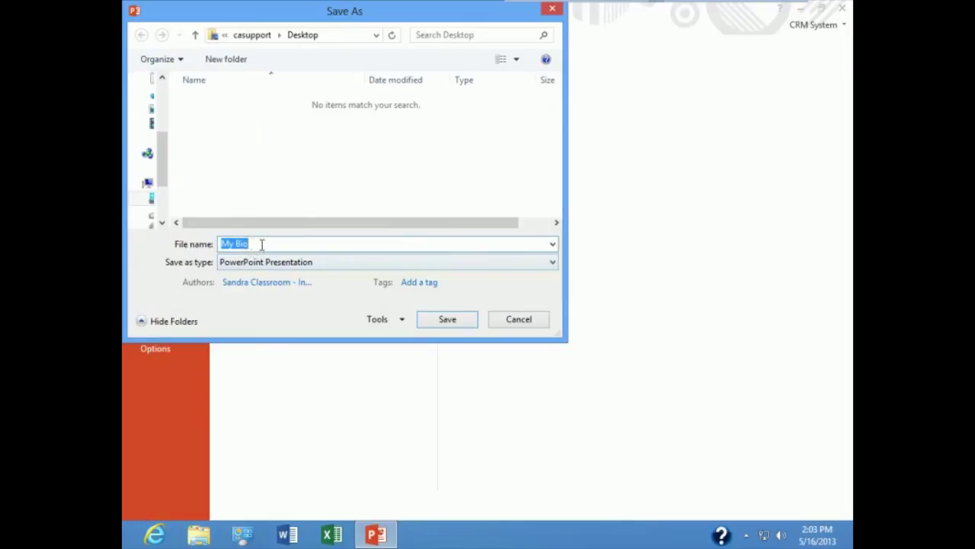
pyautogui.write('My bio')
pyautogui.press('BackSpace')
pyautogui.press('BackSpace')
pyautogui.write('io Presentation')
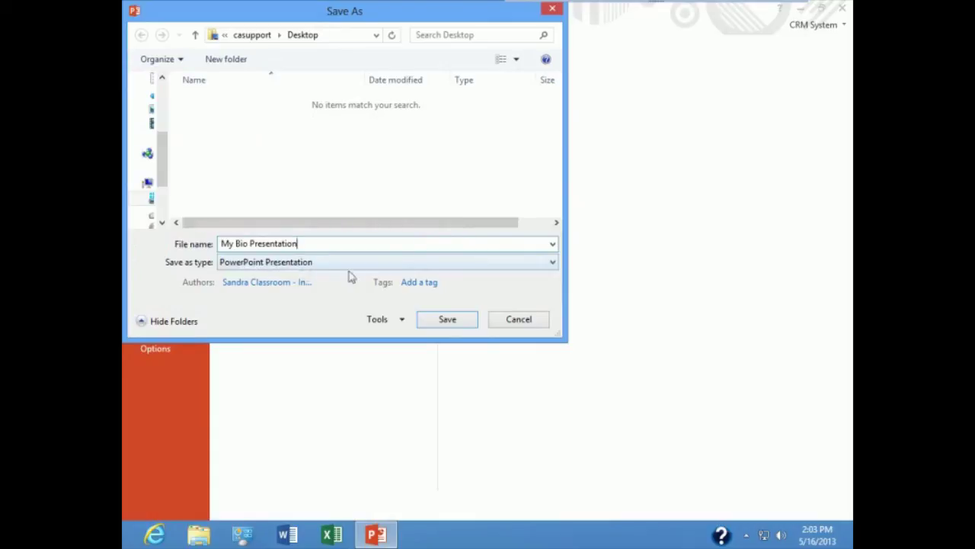
pyautogui.click(445, 320)
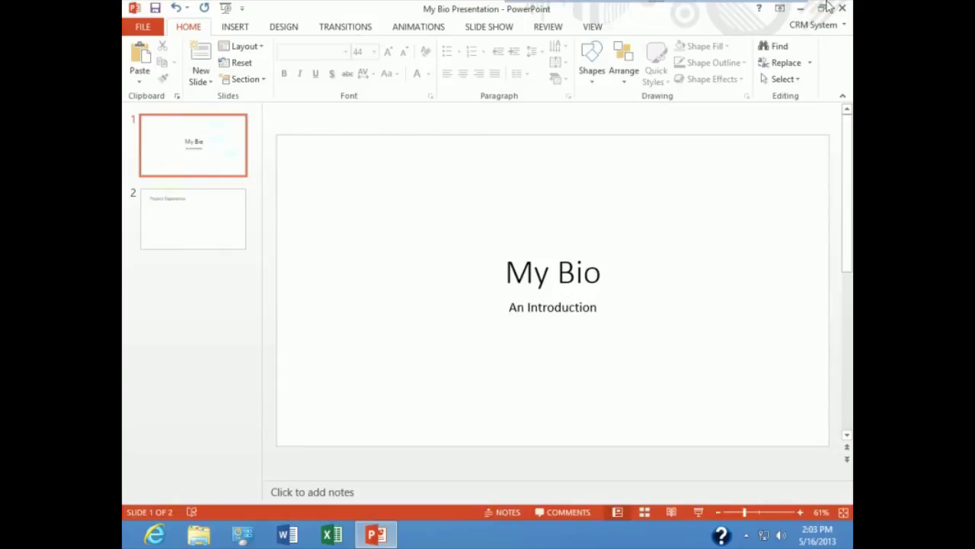
pyautogui.click(800, 16)
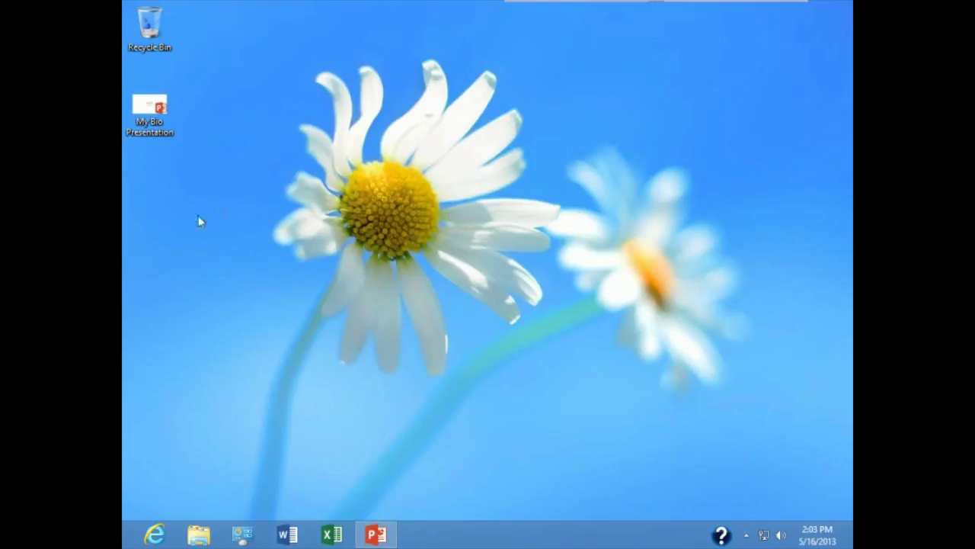
pyautogui.click(381, 538)
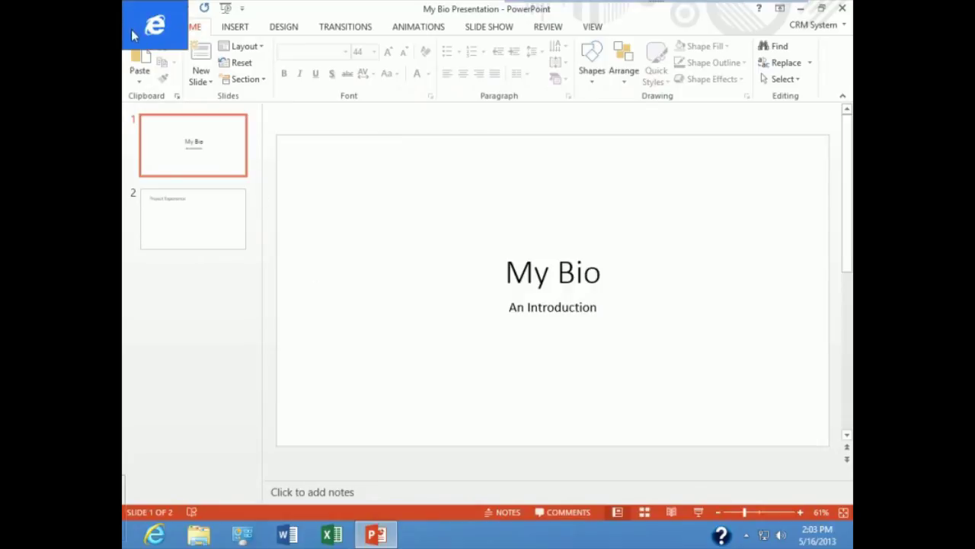
# Close 'My Bio Presentation' from the File menu, keeping PowerPoint running
pyautogui.click(140, 29)
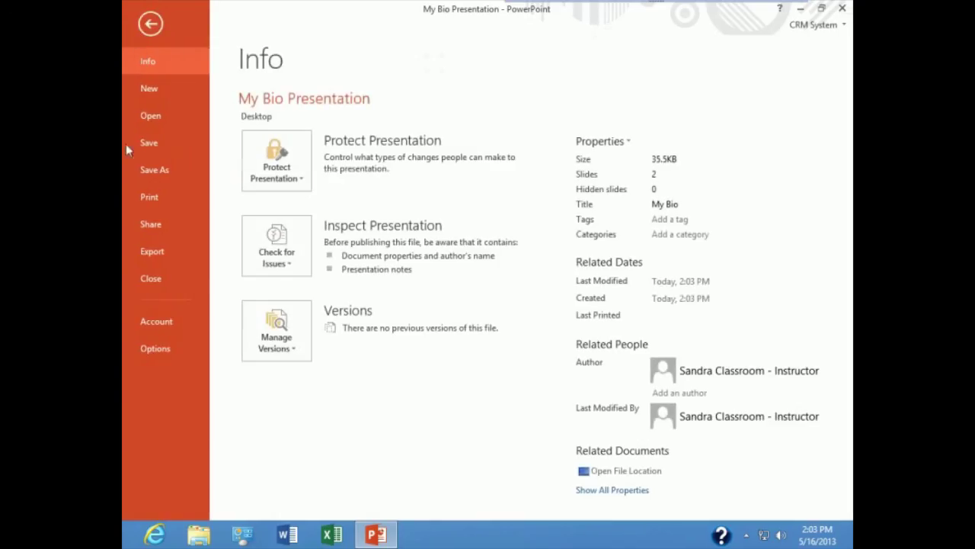
pyautogui.click(150, 279)
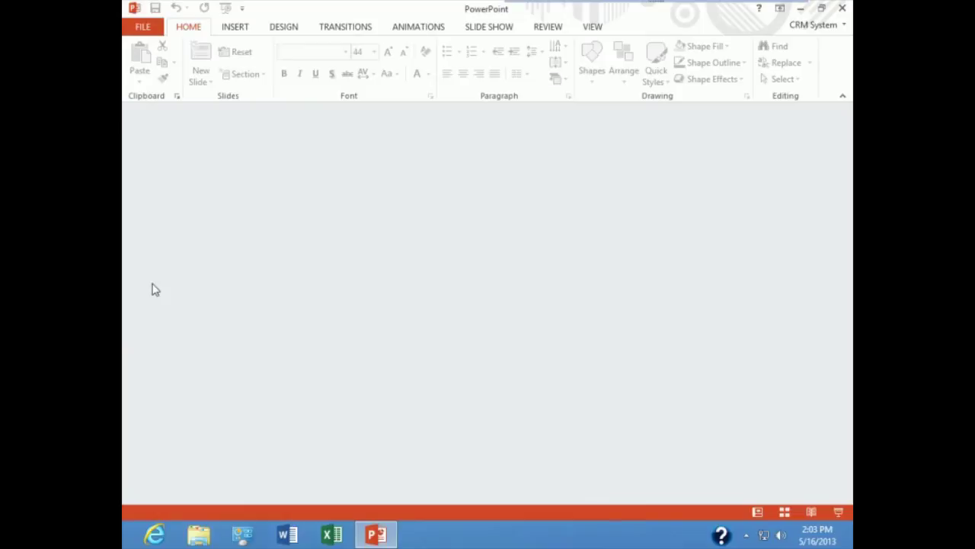